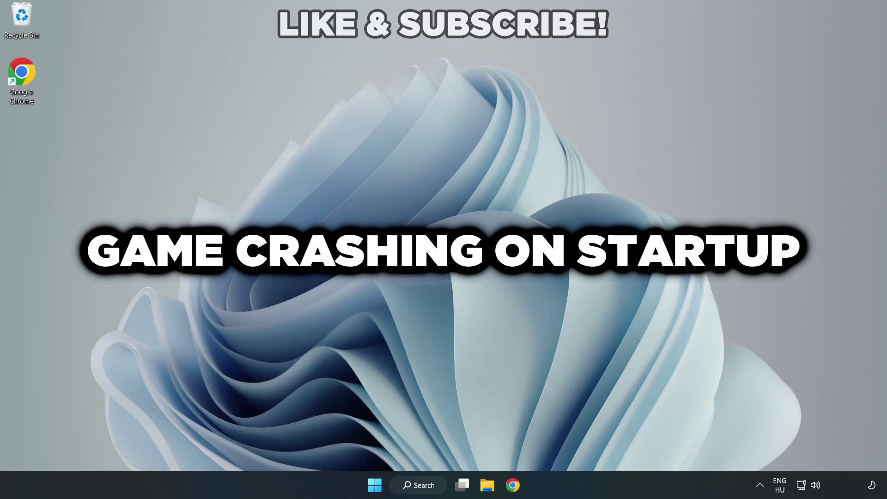
# Search Windows for 'device manager'.
pyautogui.click(424, 487)
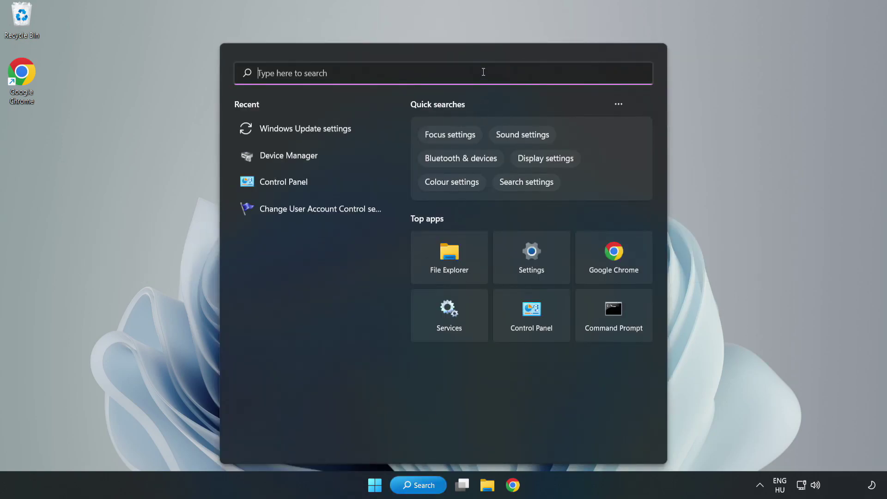
pyautogui.write('devi')
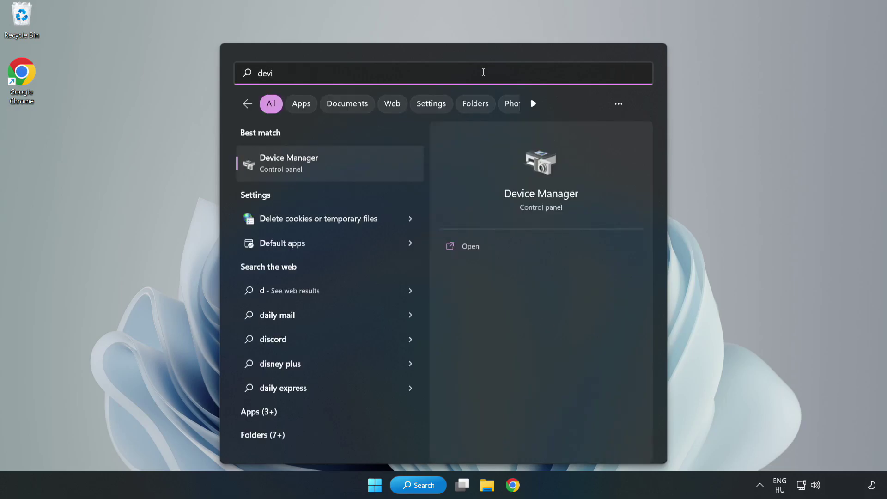
pyautogui.write('ce manager')
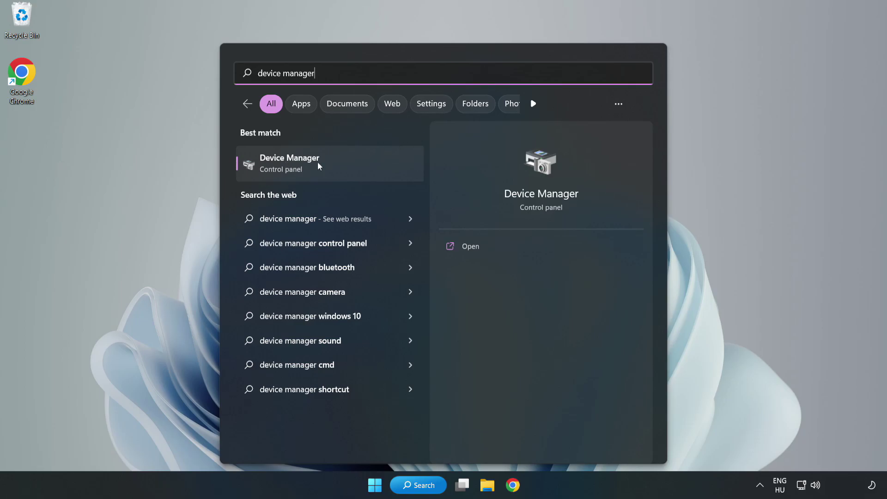
# Open Device Manager, expand Display adapters and bring up actions for the VMware SVGA 3D adapter.
pyautogui.click(329, 169)
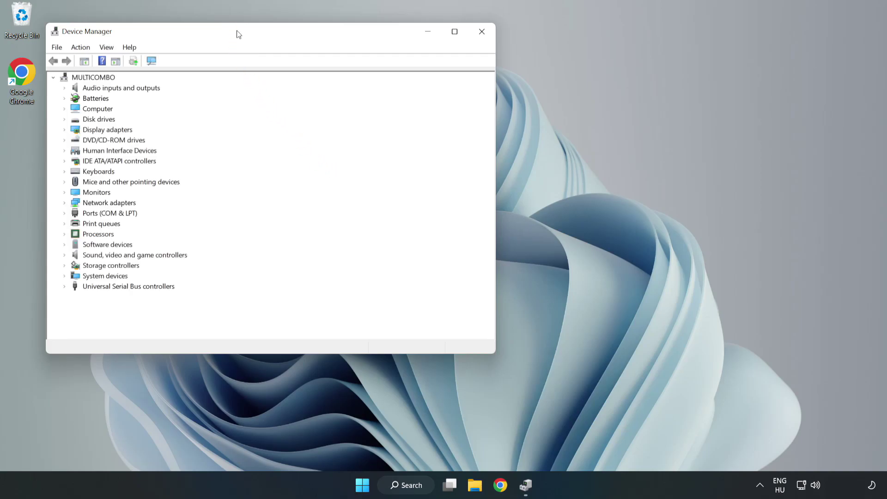
pyautogui.moveTo(237, 34); pyautogui.dragTo(396, 79)
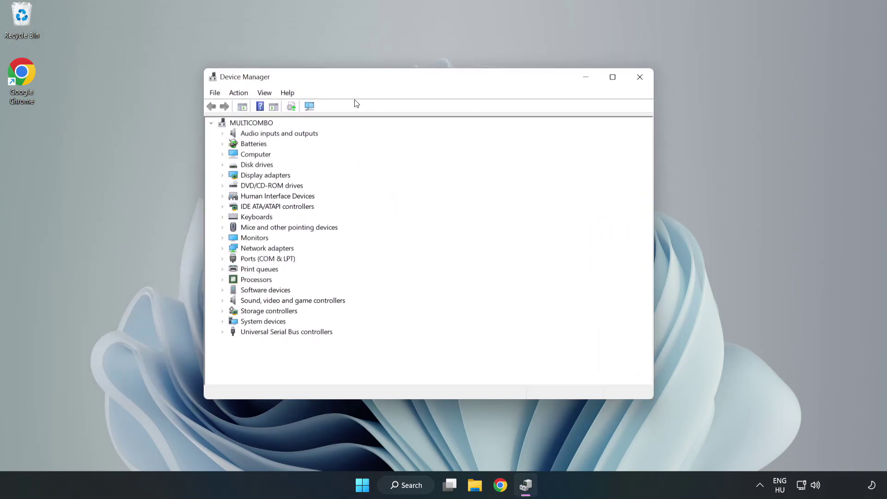
pyautogui.click(237, 176)
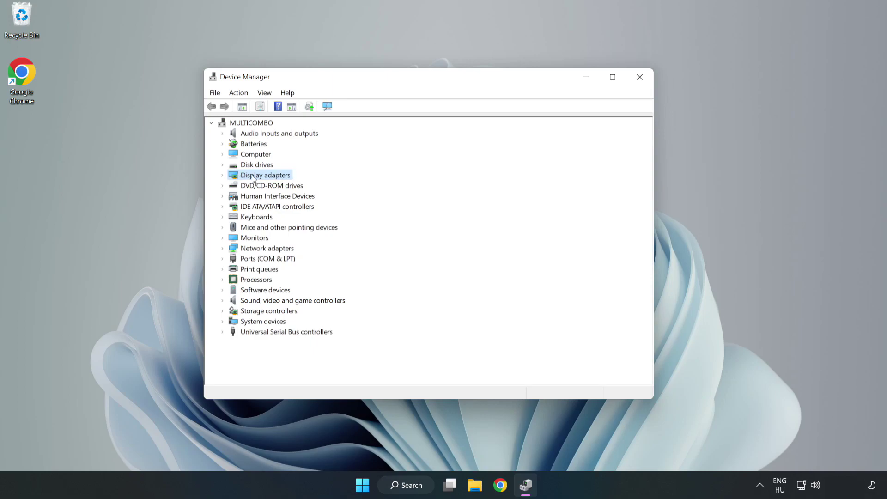
pyautogui.click(223, 176)
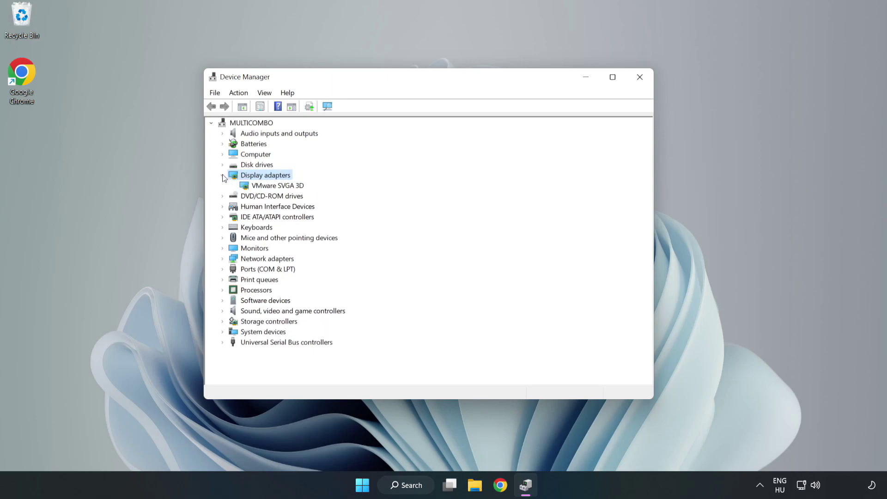
pyautogui.click(226, 187)
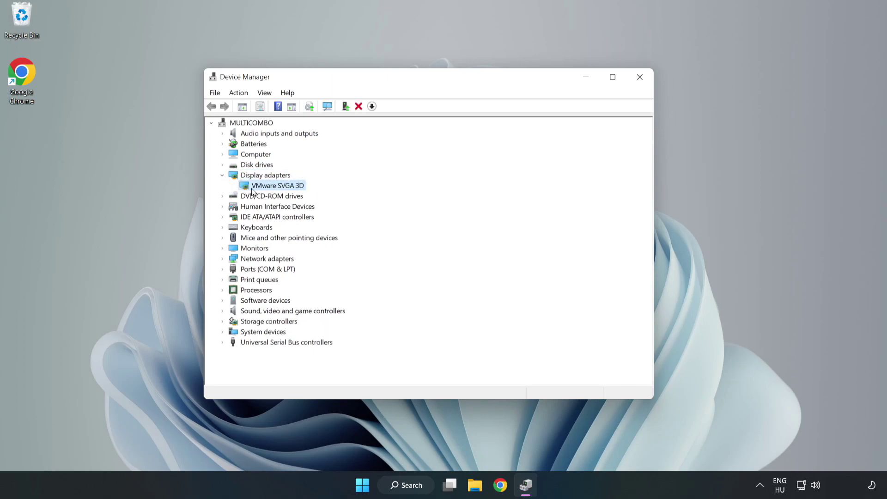
pyautogui.rightClick(275, 189)
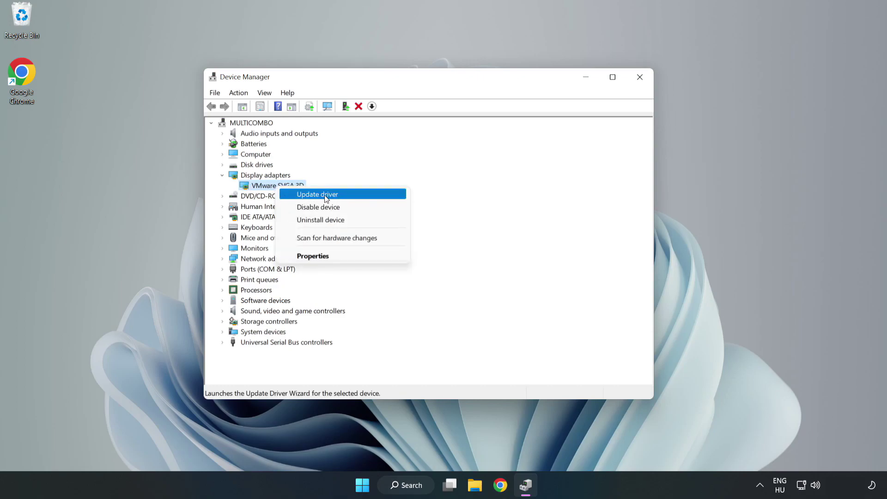
# Automatically search for a newer VMware SVGA 3D driver and close the 'best driver installed' result.
pyautogui.click(344, 198)
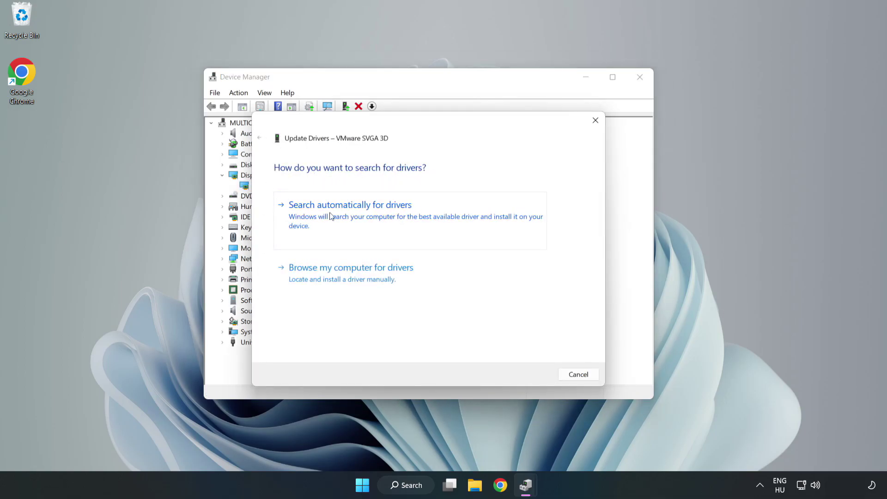
pyautogui.click(353, 216)
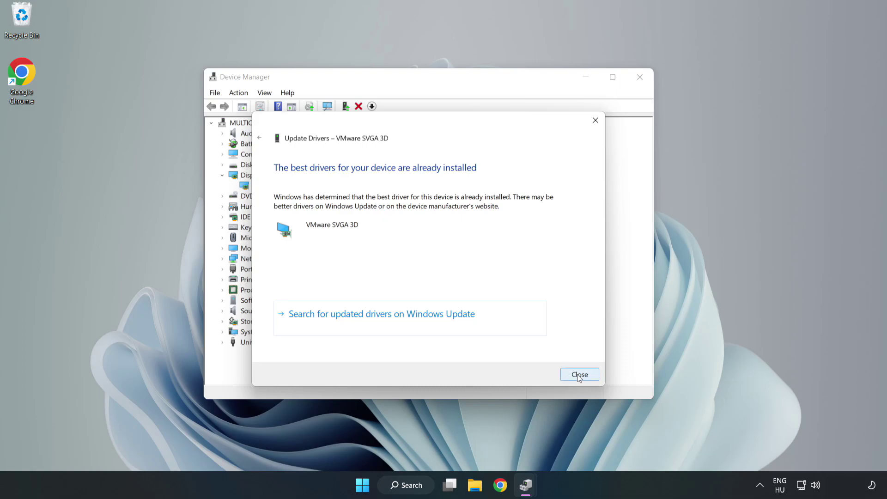
pyautogui.click(579, 375)
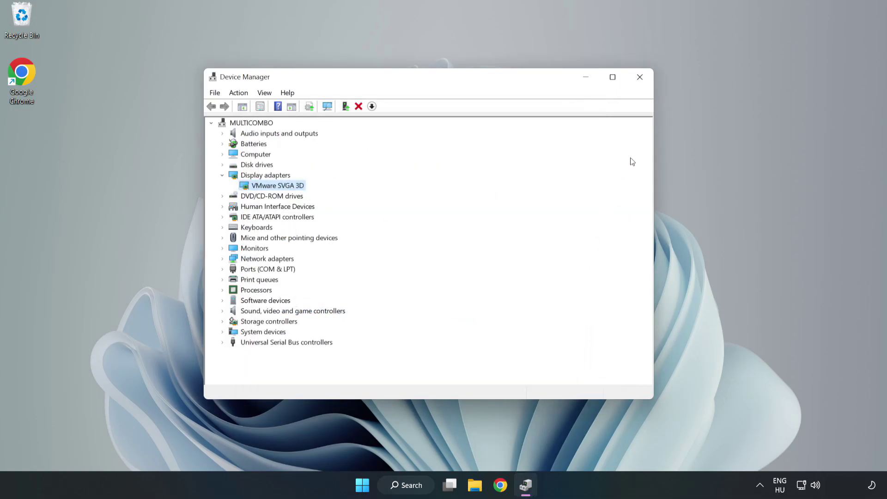
# Close Device Manager and search Windows for 'updates'.
pyautogui.click(640, 79)
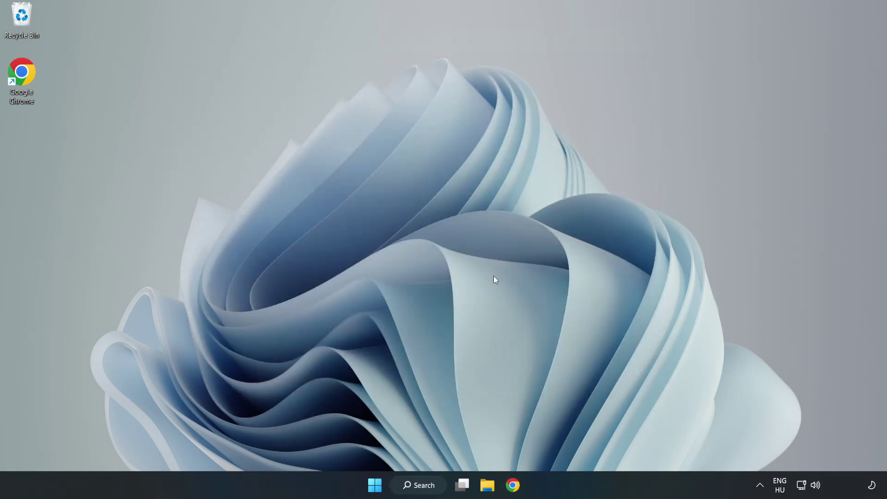
pyautogui.click(421, 487)
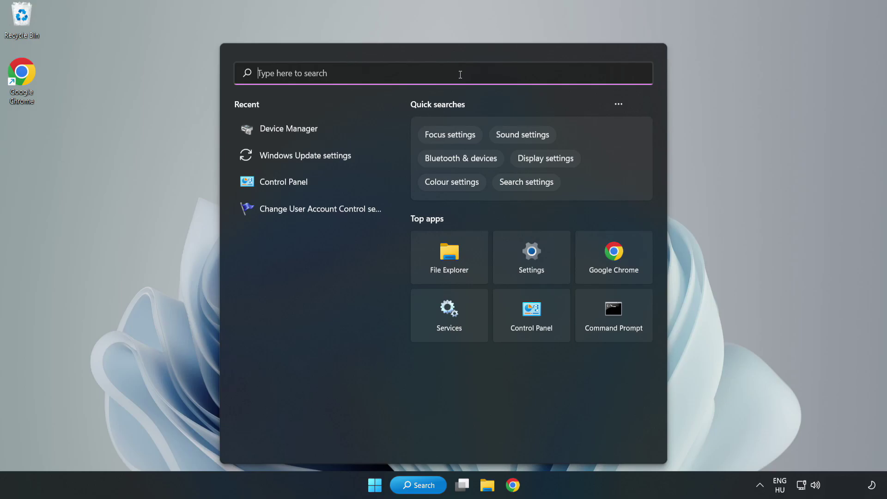
pyautogui.write('updates')
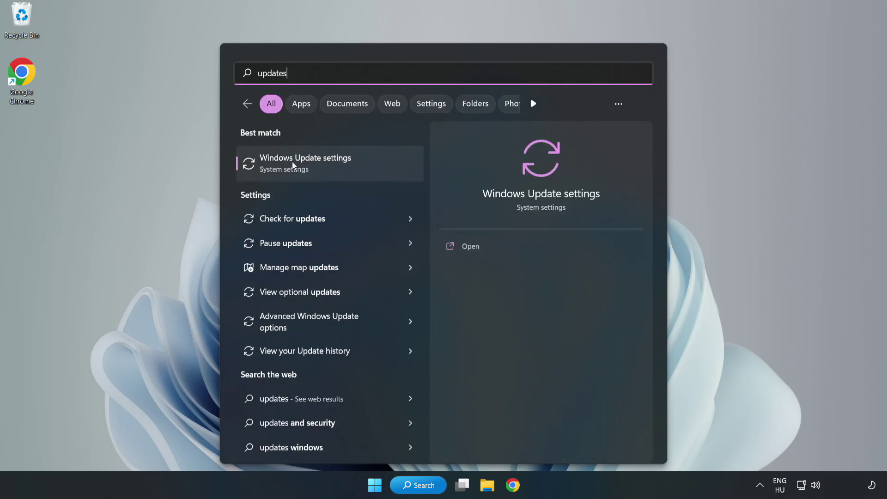
# In maximized Windows Update settings, check for updates, then close Settings.
pyautogui.click(316, 166)
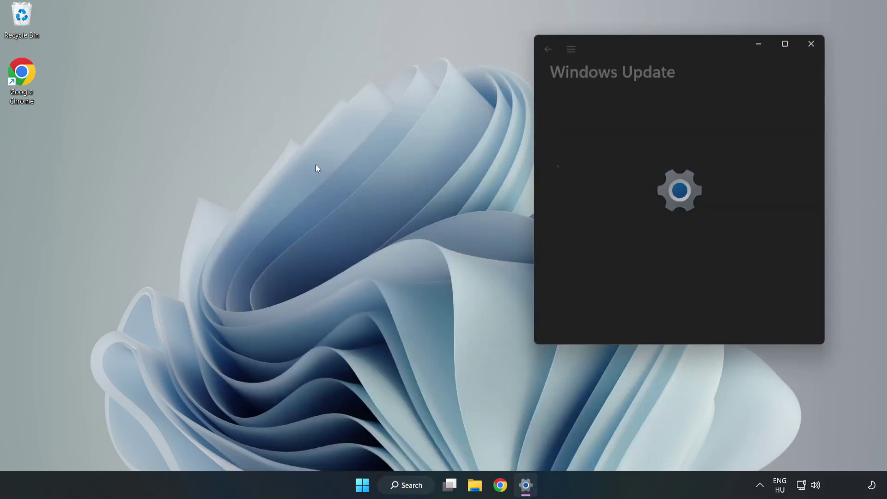
pyautogui.click(785, 44)
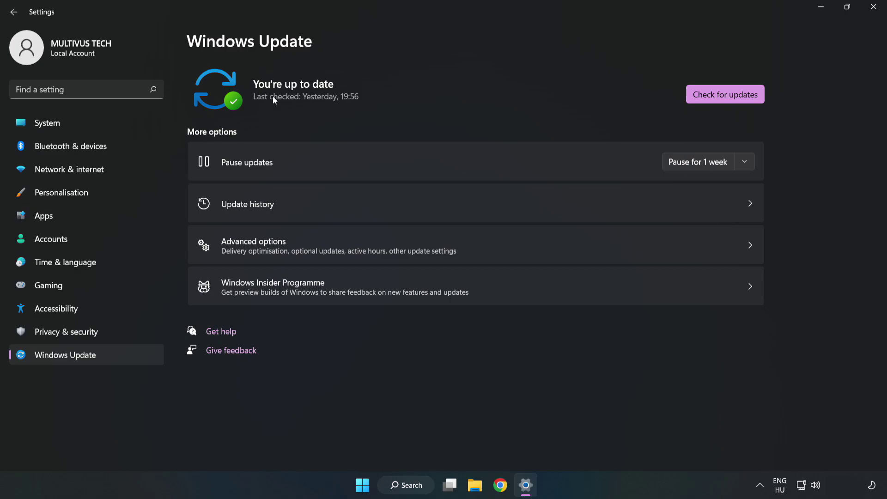
pyautogui.click(728, 96)
pyautogui.click(873, 6)
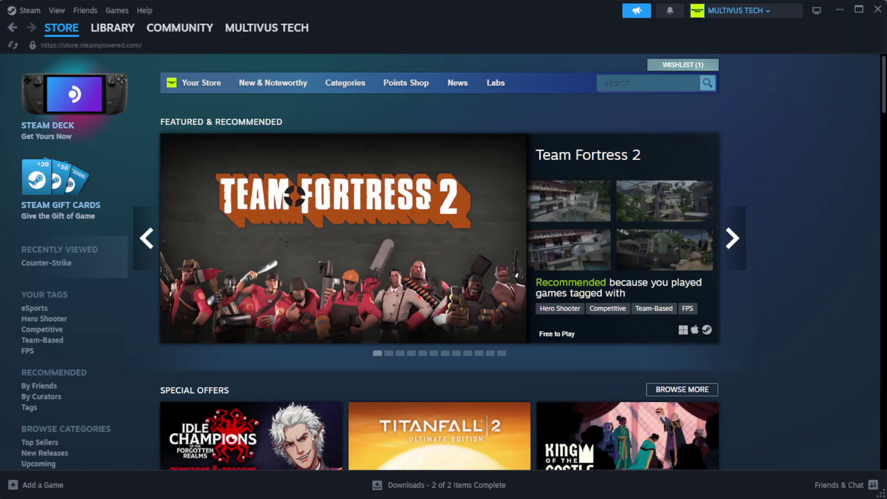
# Go to Steam's Library home and bring up options for YOUR NOT WORKING GAME under Favorites.
pyautogui.moveTo(104, 36)
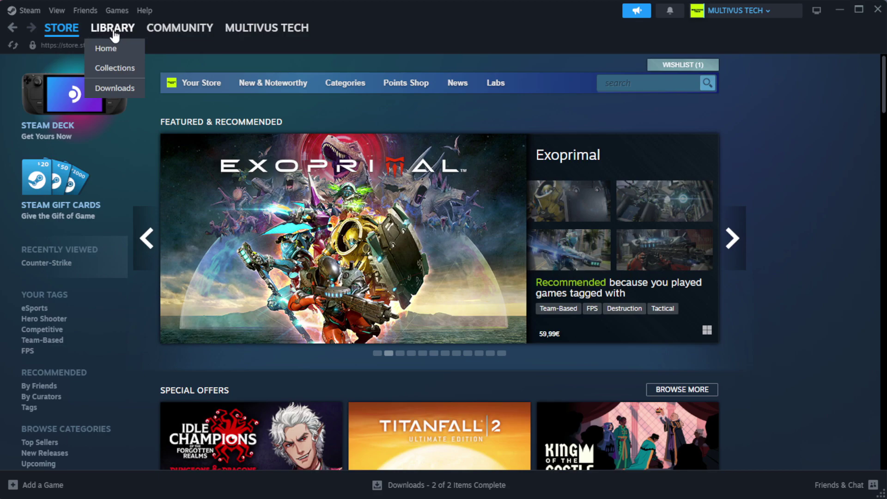
pyautogui.click(127, 49)
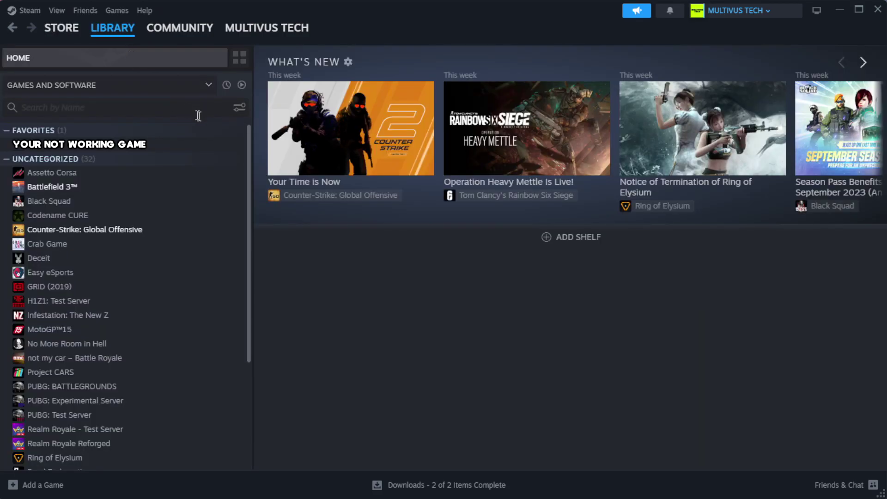
pyautogui.rightClick(217, 147)
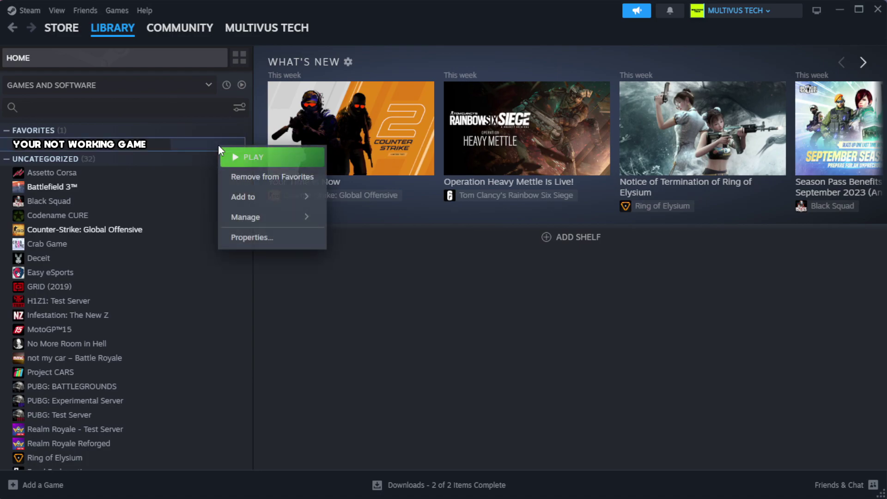
# Verify integrity of the game's installed files in its Properties, validating all 1039 files.
pyautogui.click(280, 240)
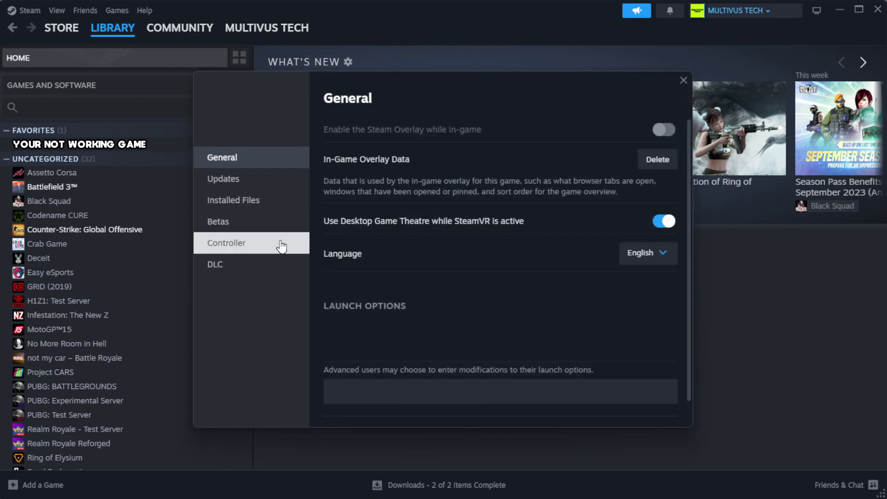
pyautogui.click(292, 210)
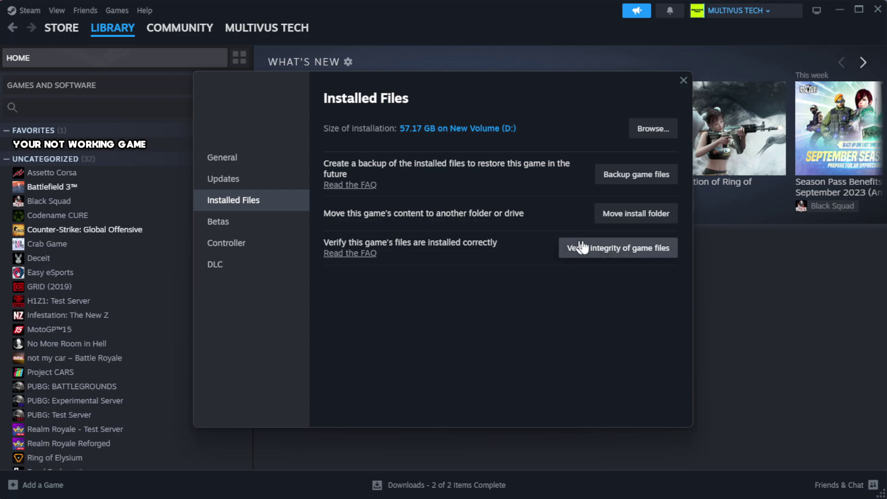
pyautogui.click(624, 258)
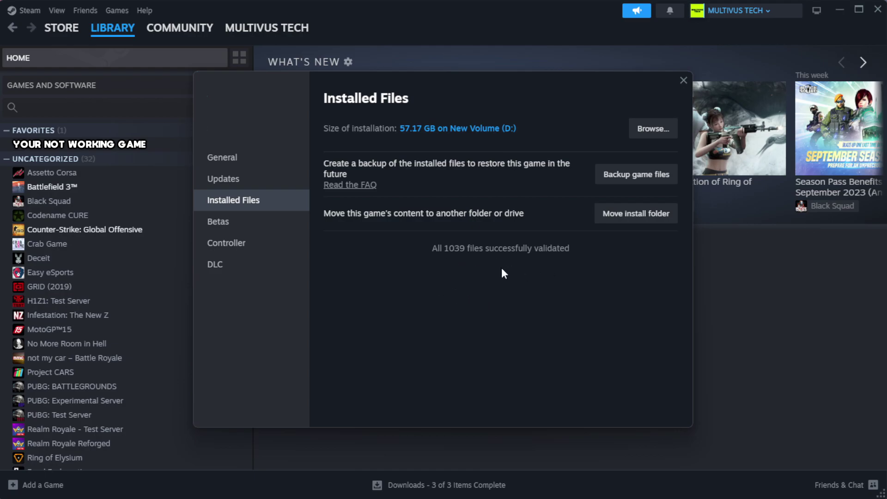
# Browse to the game's install folder and bring up actions for the YOUR NOT WORKING GAME shortcut.
pyautogui.click(649, 132)
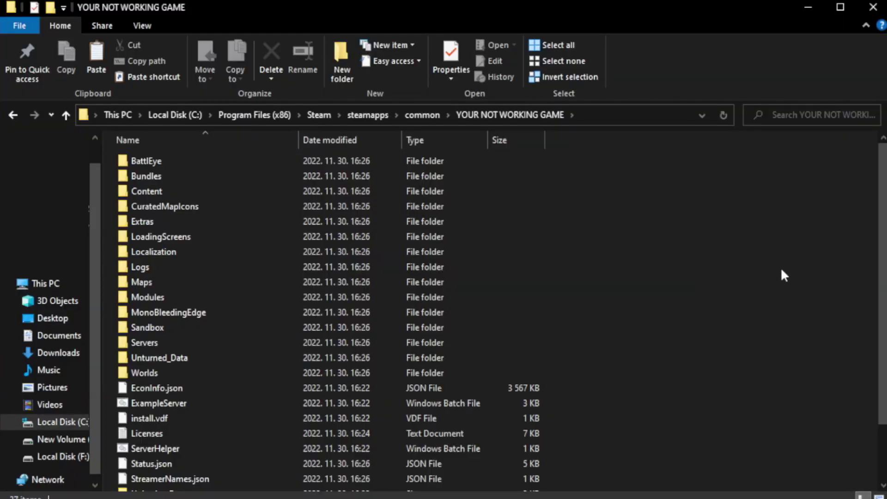
pyautogui.scroll(-2, 884, 330)
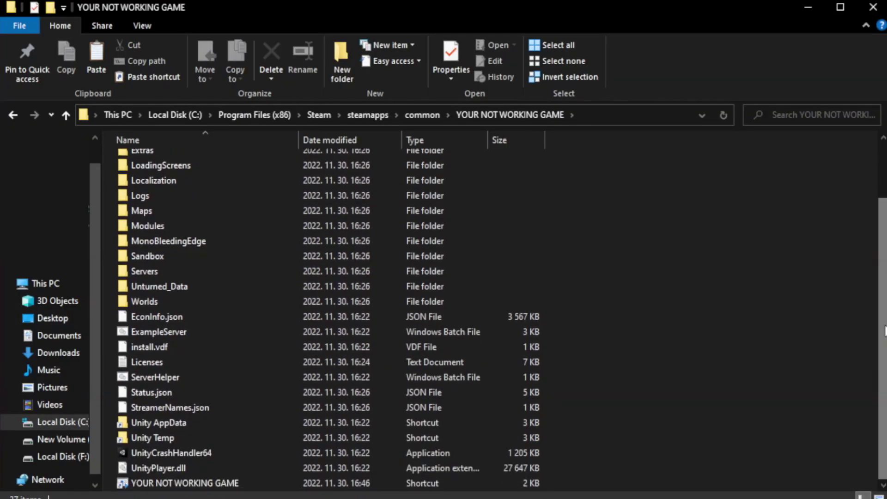
pyautogui.click(356, 483)
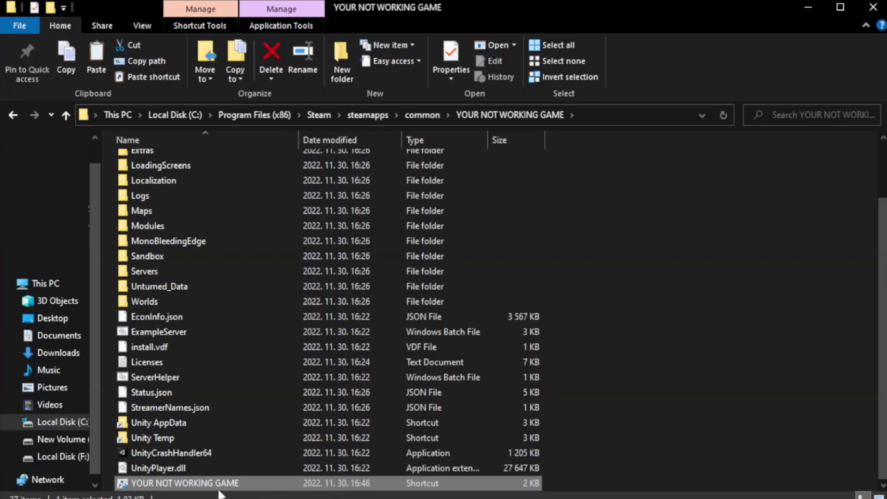
pyautogui.rightClick(295, 483)
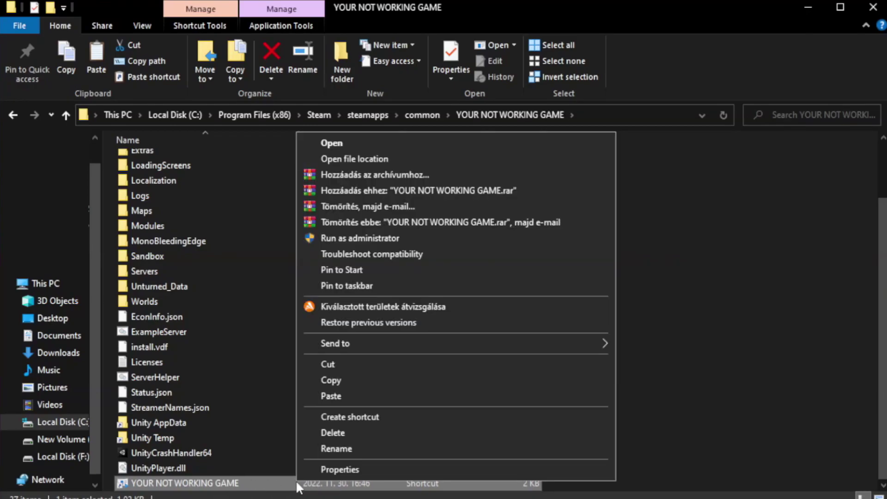
# On the shortcut's Compatibility tab, choose Windows 8 mode, disable fullscreen optimizations, run as administrator, and apply.
pyautogui.click(452, 470)
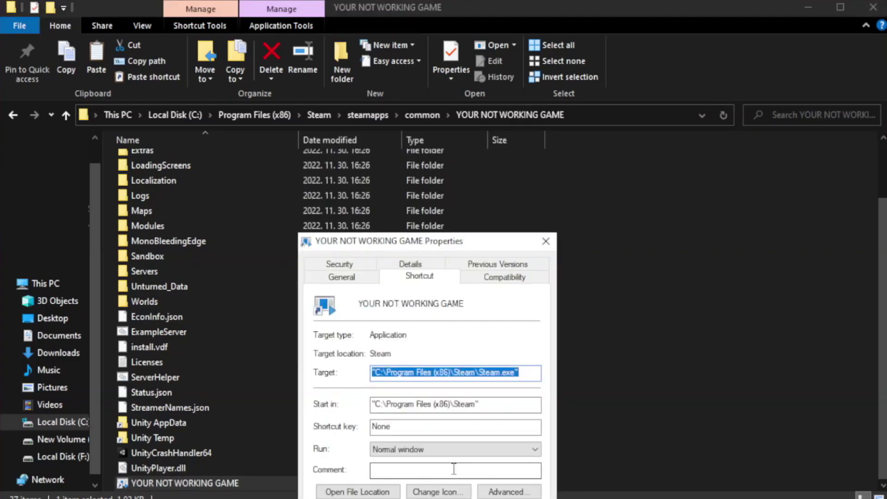
pyautogui.moveTo(448, 252); pyautogui.dragTo(447, 97)
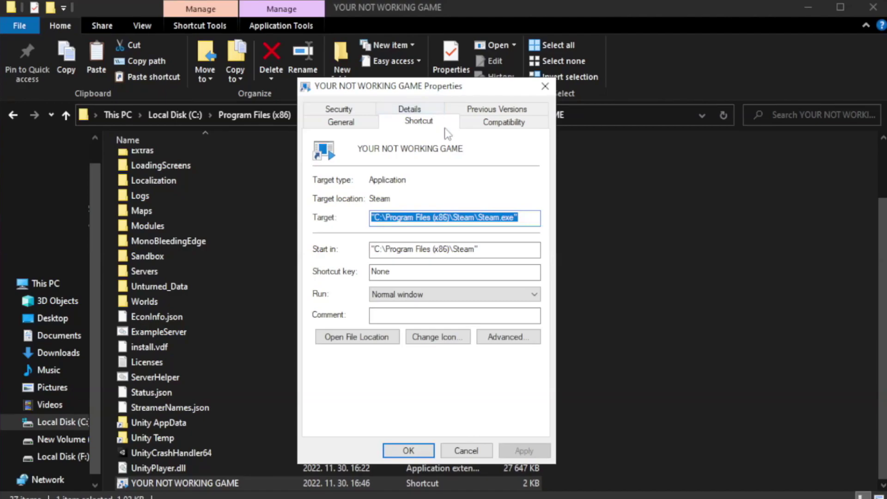
pyautogui.click(502, 122)
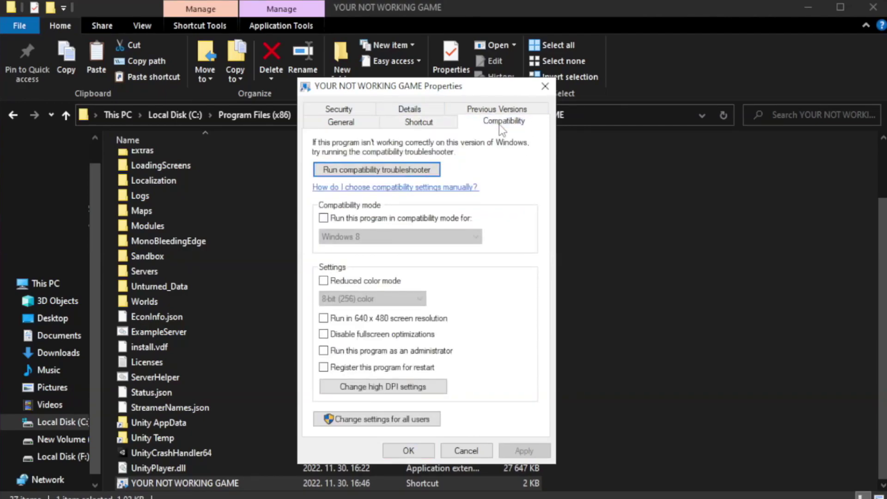
pyautogui.click(360, 219)
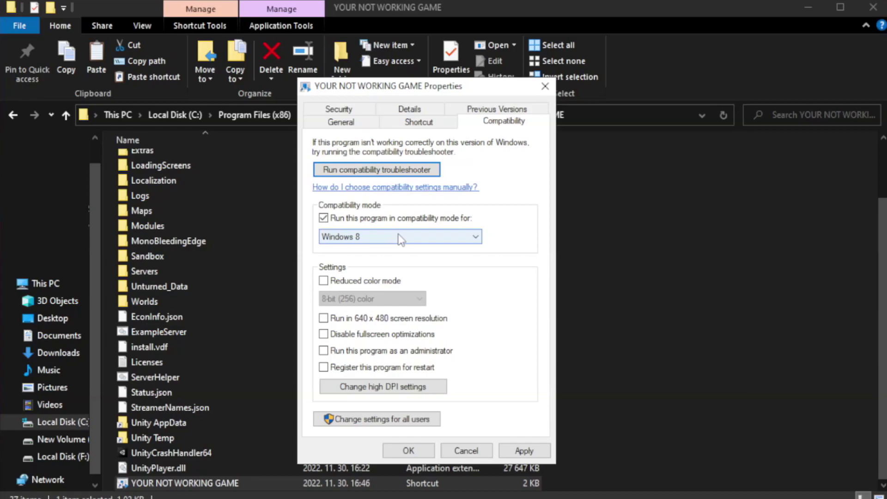
pyautogui.click(360, 236)
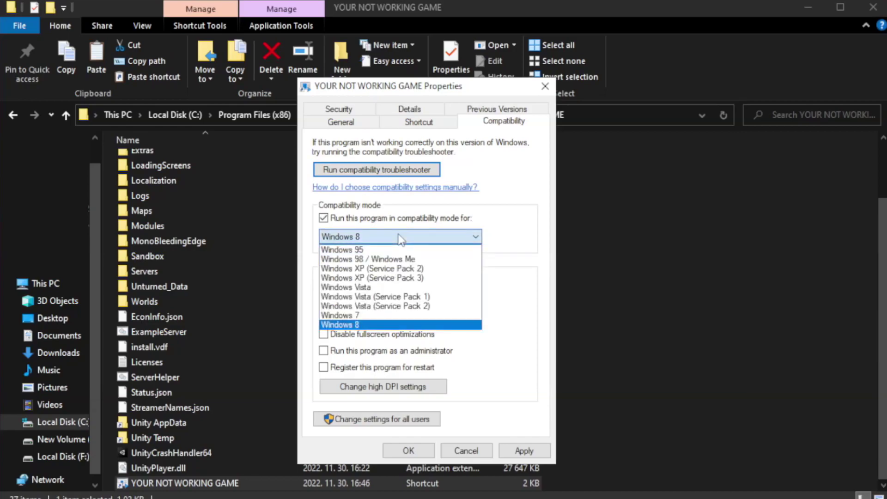
pyautogui.click(376, 325)
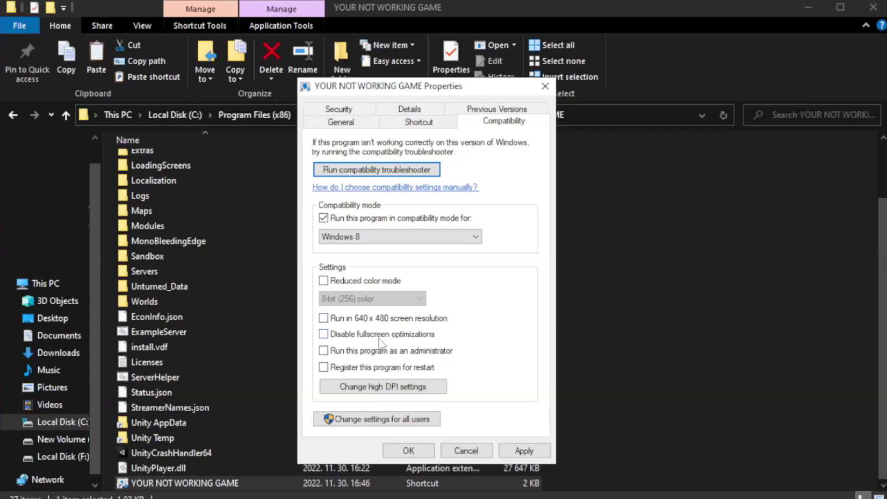
pyautogui.click(345, 341)
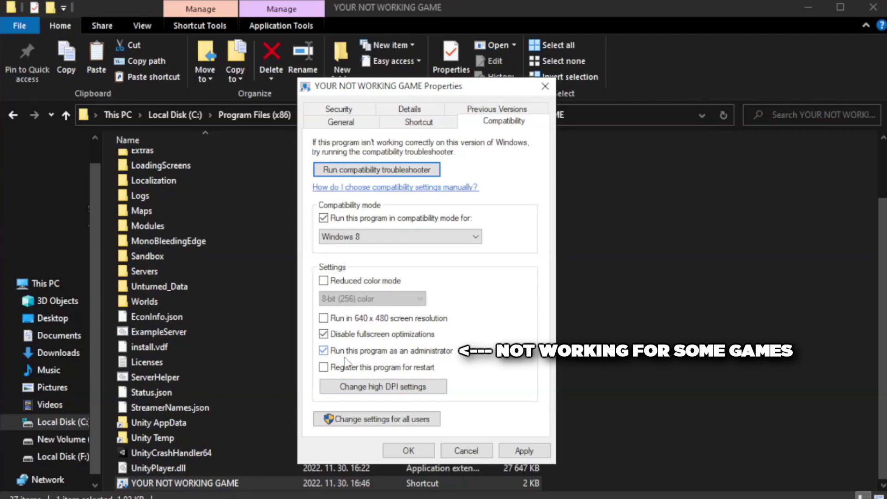
pyautogui.click(530, 451)
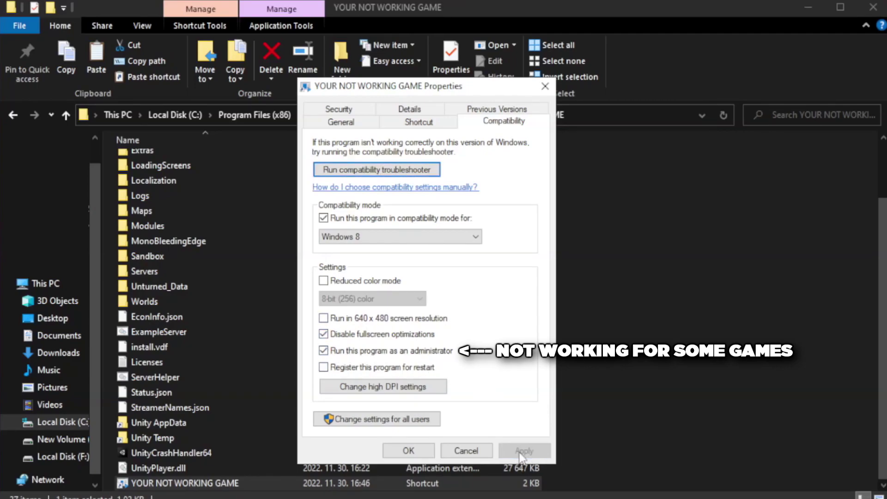
pyautogui.click(406, 452)
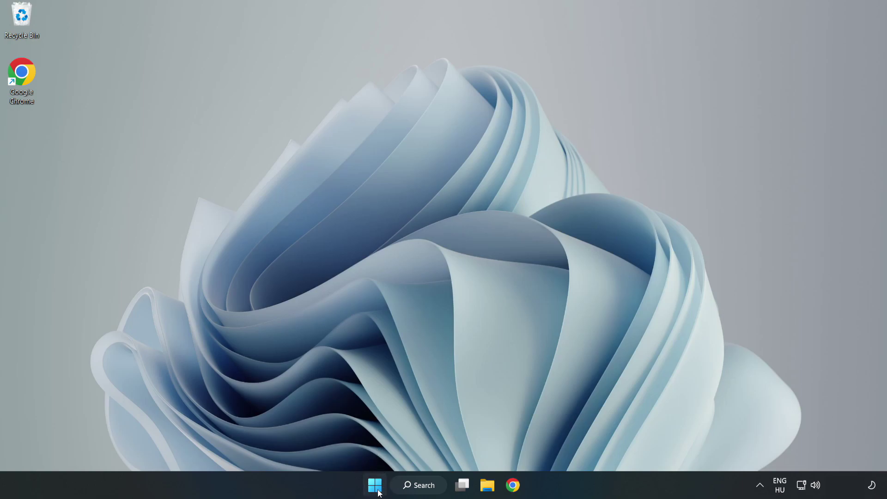
# In Task Manager's Startup tab, disable Cortana, Microsoft Edge, Microsoft Teams and Phone Link.
pyautogui.rightClick(376, 488)
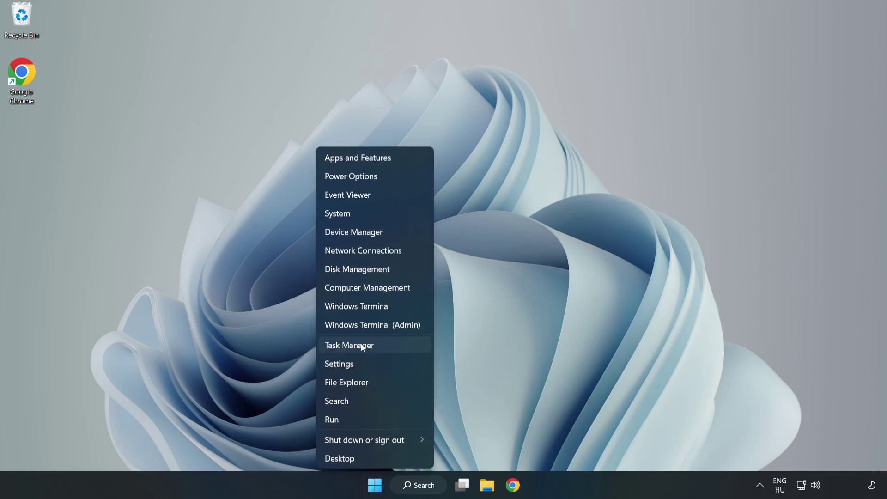
pyautogui.click(373, 345)
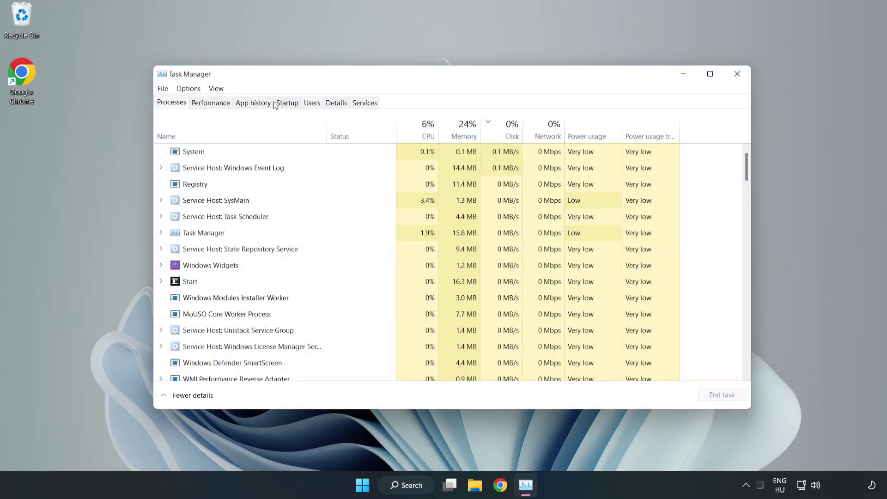
pyautogui.click(289, 105)
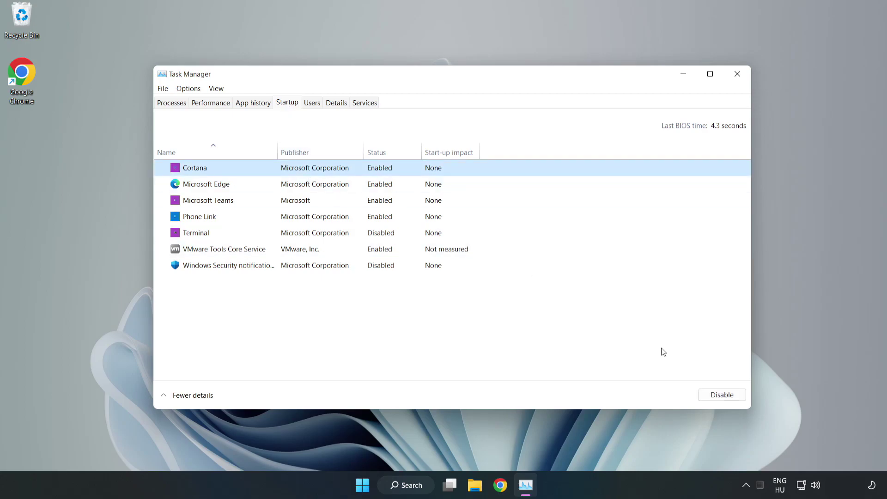
pyautogui.click(707, 394)
pyautogui.click(395, 184)
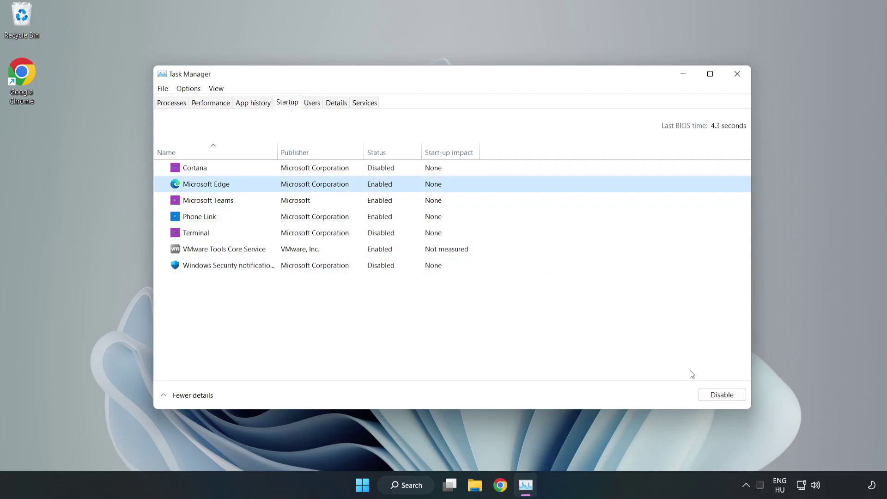
pyautogui.click(699, 392)
pyautogui.click(302, 201)
pyautogui.click(704, 392)
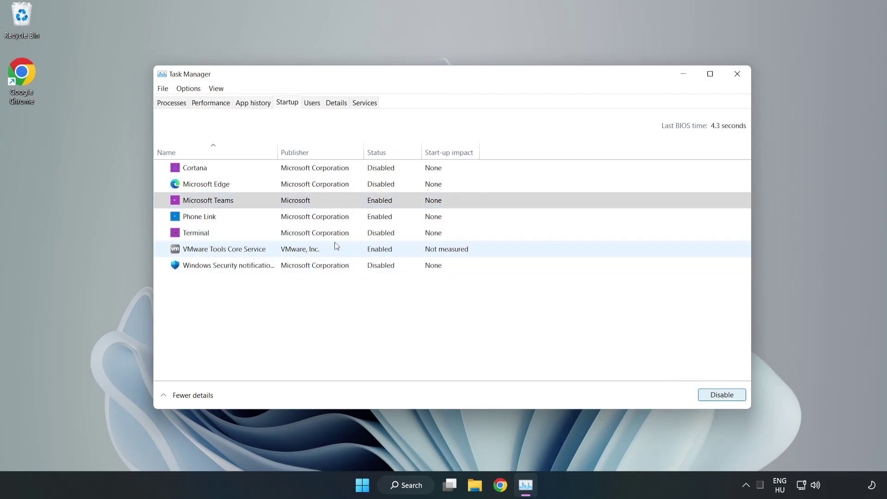
pyautogui.click(295, 217)
pyautogui.click(734, 399)
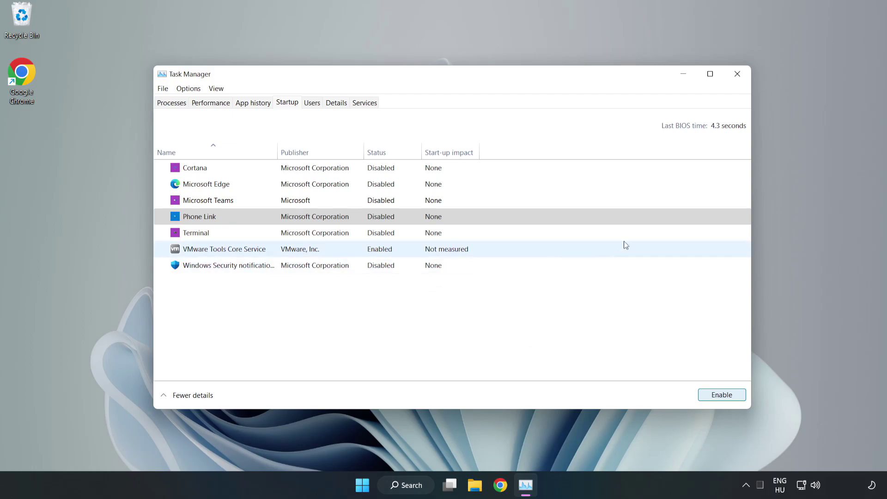
# Close Task Manager and launch Windows Security by searching for 'security'.
pyautogui.click(738, 74)
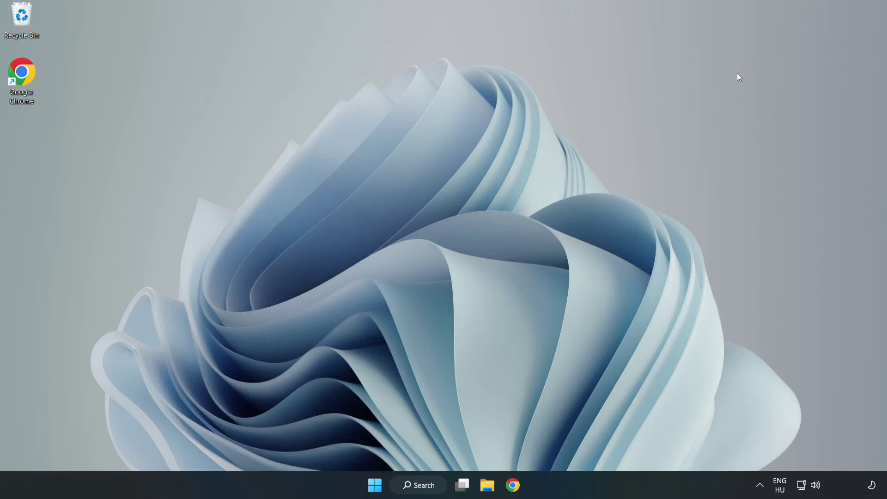
pyautogui.click(421, 489)
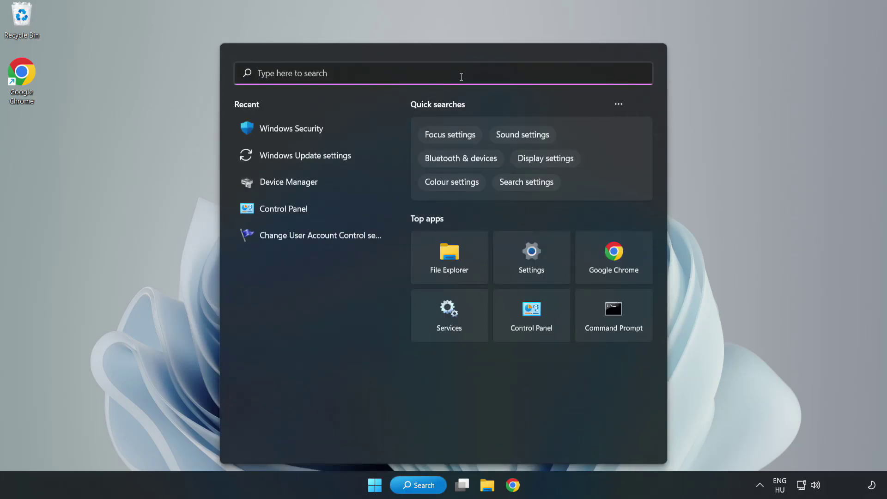
pyautogui.write('secu')
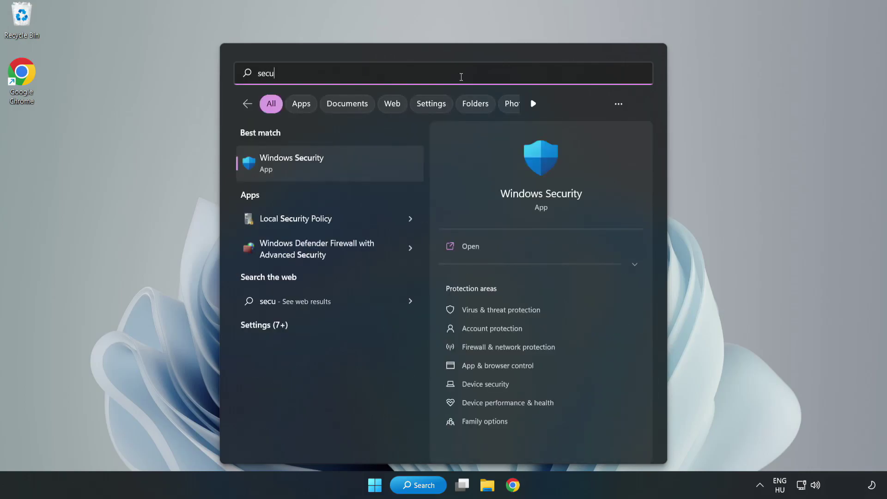
pyautogui.write('rity')
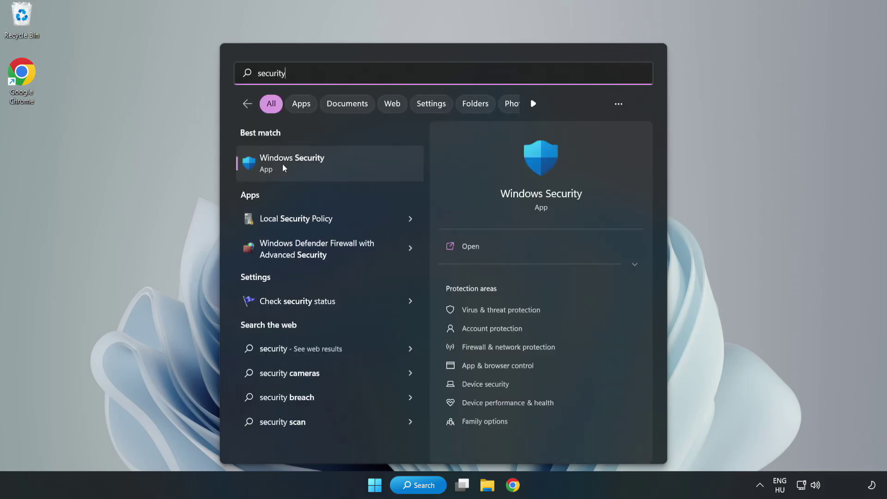
pyautogui.click(322, 171)
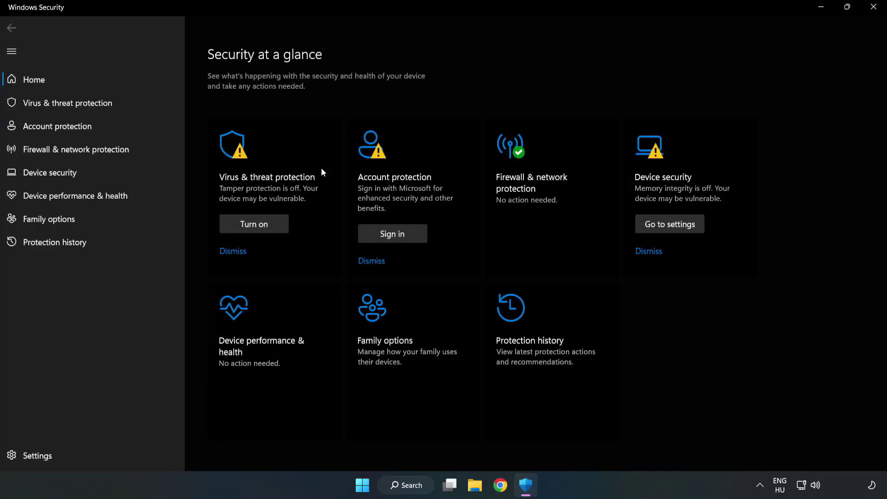
# Go through Virus & threat protection > Manage settings to the Defender Exclusions page.
pyautogui.click(57, 106)
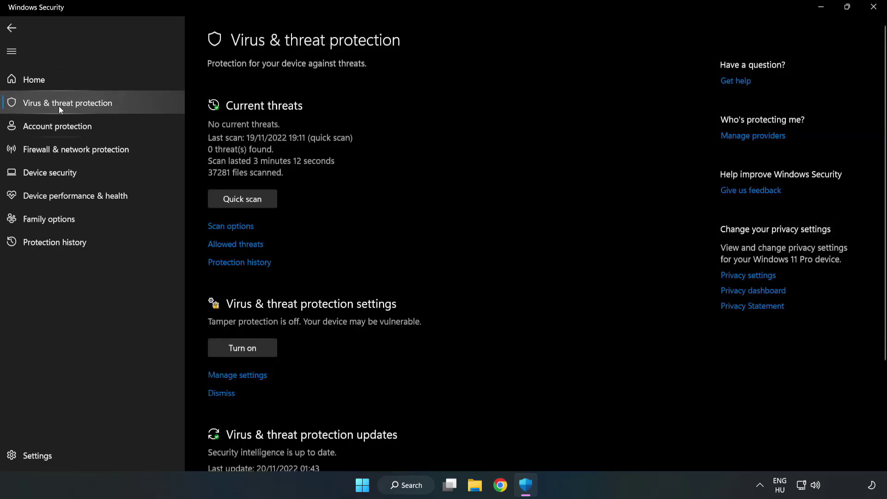
pyautogui.scroll(-3, 463, 182)
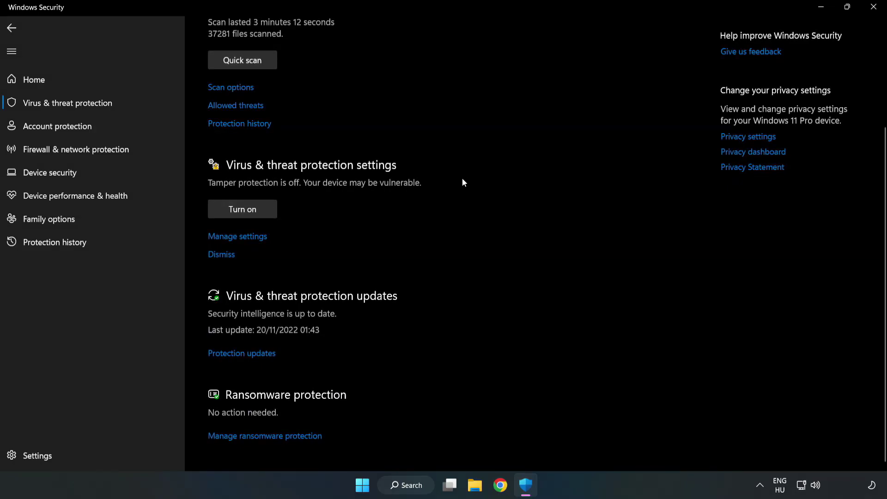
pyautogui.click(243, 237)
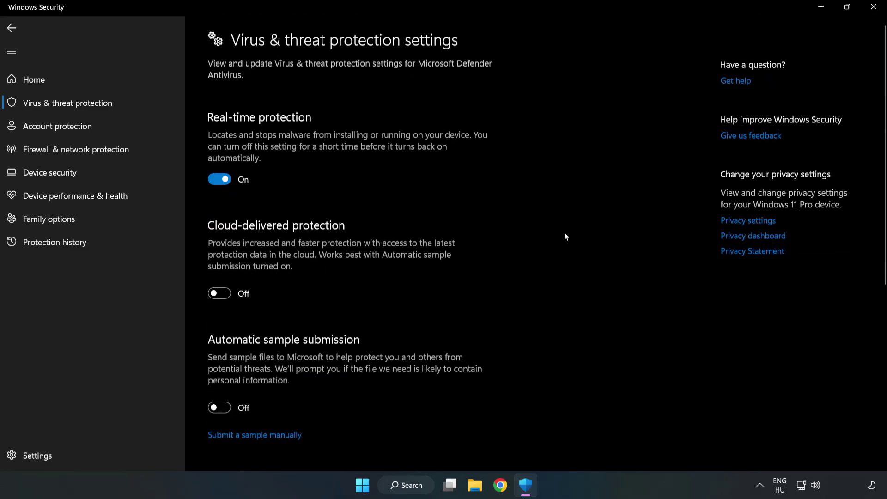
pyautogui.scroll(-7, 564, 237)
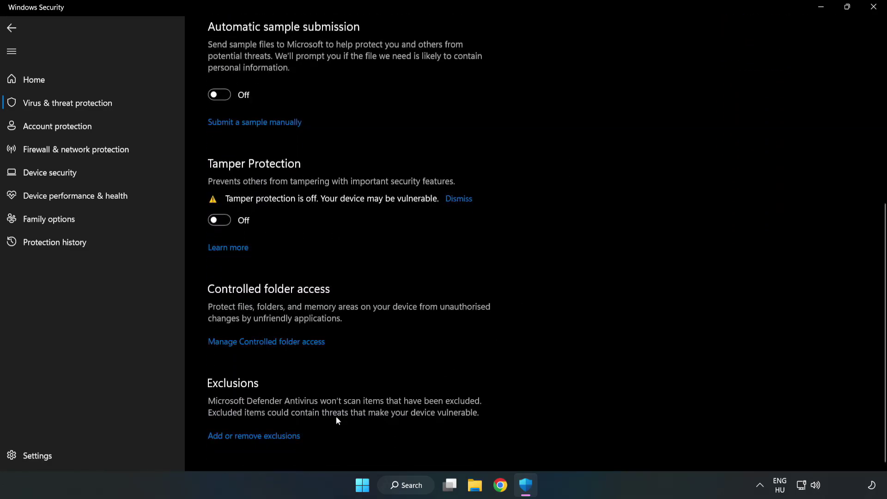
pyautogui.click(263, 436)
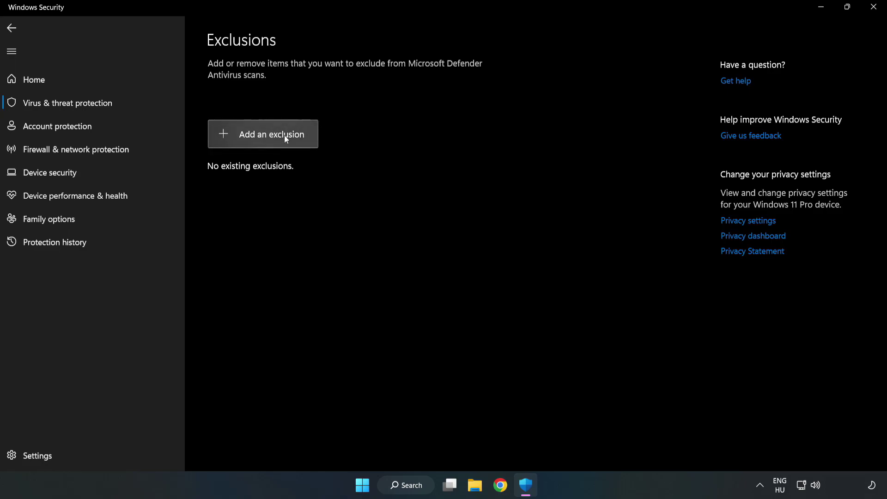
# Add the NOT WORKING APP shortcut in C:\Program Files (x86)\NOT WORKING APP as a file exclusion, resolving to chrome.exe.
pyautogui.click(271, 138)
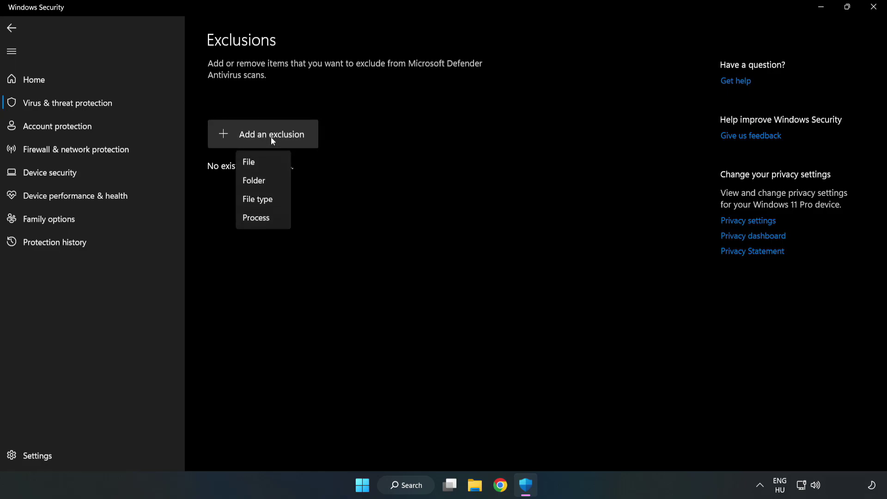
pyautogui.click(253, 163)
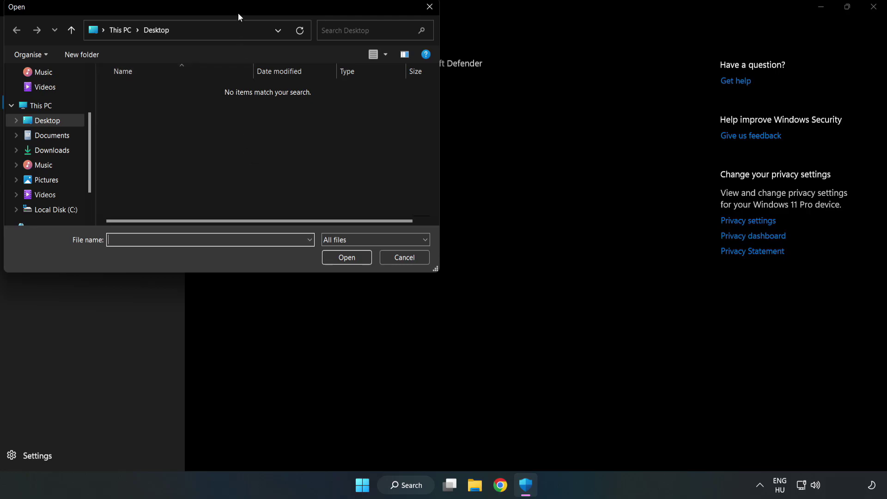
pyautogui.moveTo(238, 11); pyautogui.dragTo(409, 102)
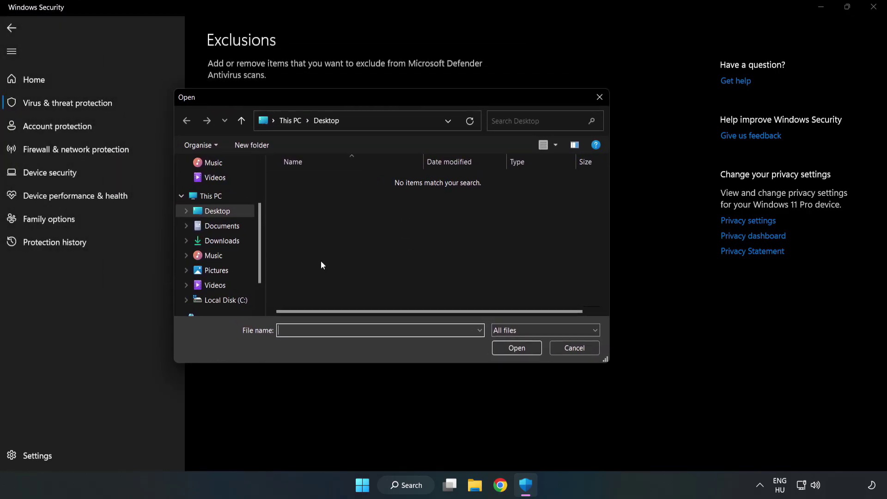
pyautogui.click(227, 301)
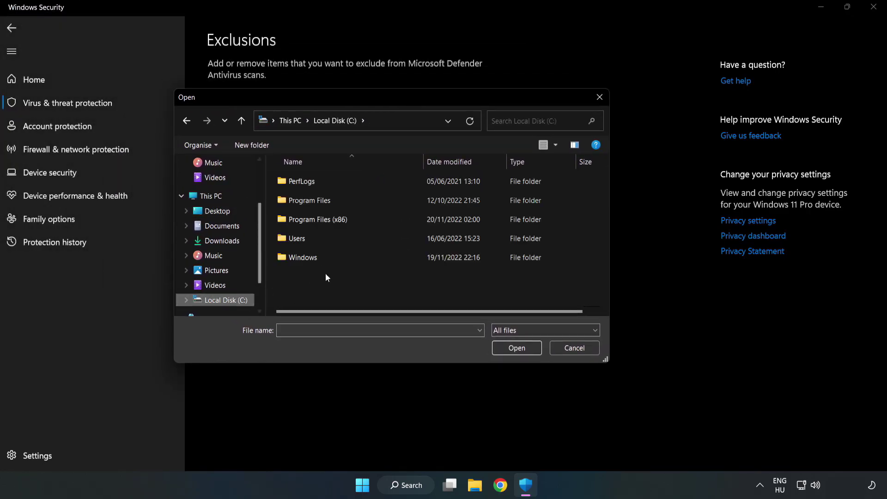
pyautogui.doubleClick(348, 220)
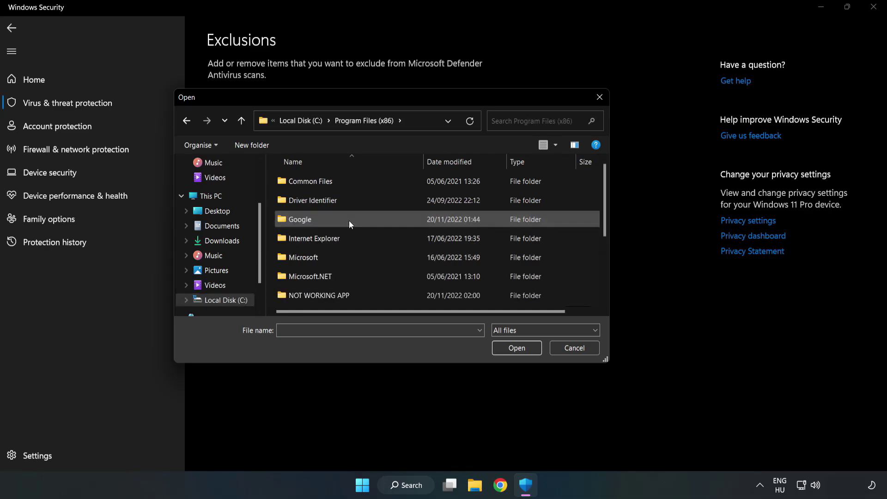
pyautogui.doubleClick(348, 293)
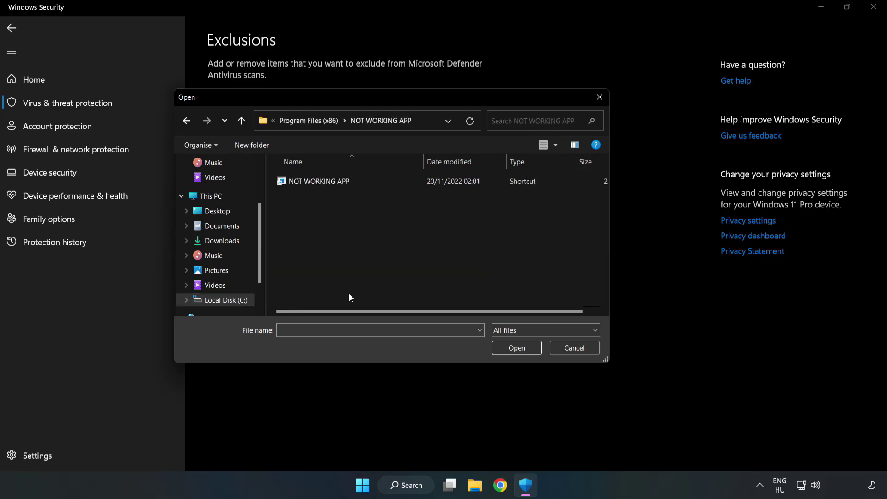
pyautogui.click(312, 181)
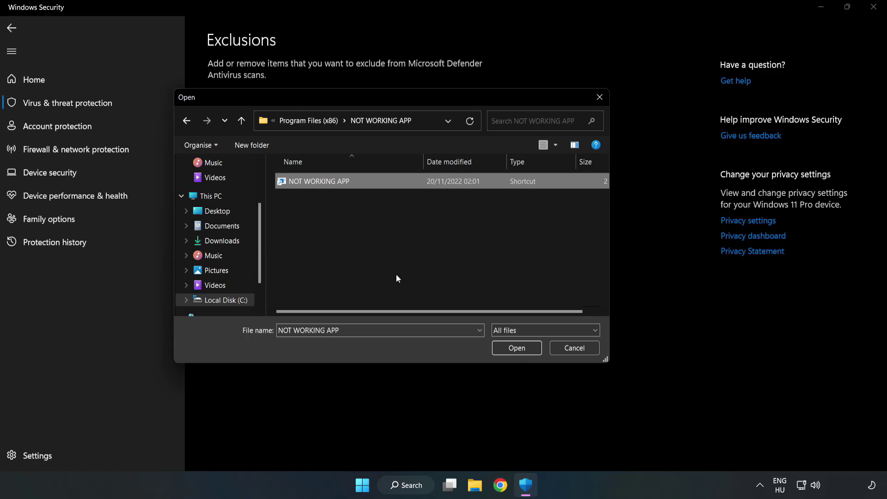
pyautogui.click(517, 349)
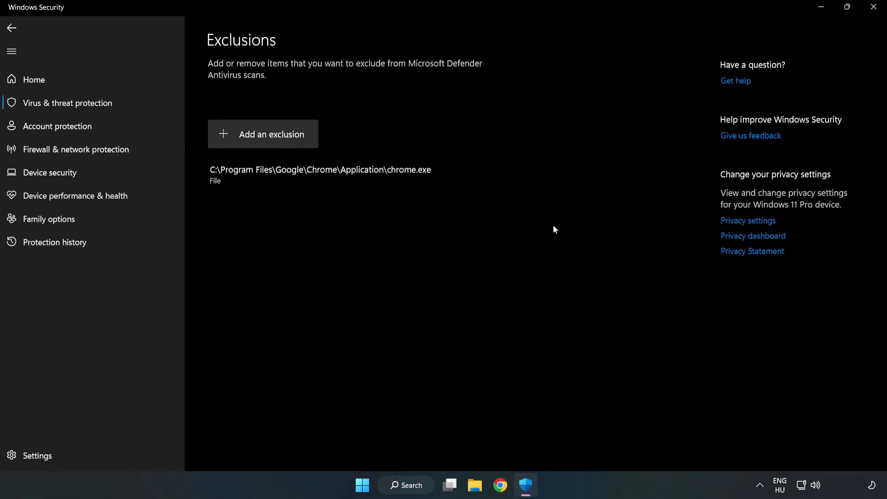
# Close Windows Security and bring up the Start menu's Sleep, Shut down and Restart options.
pyautogui.click(873, 12)
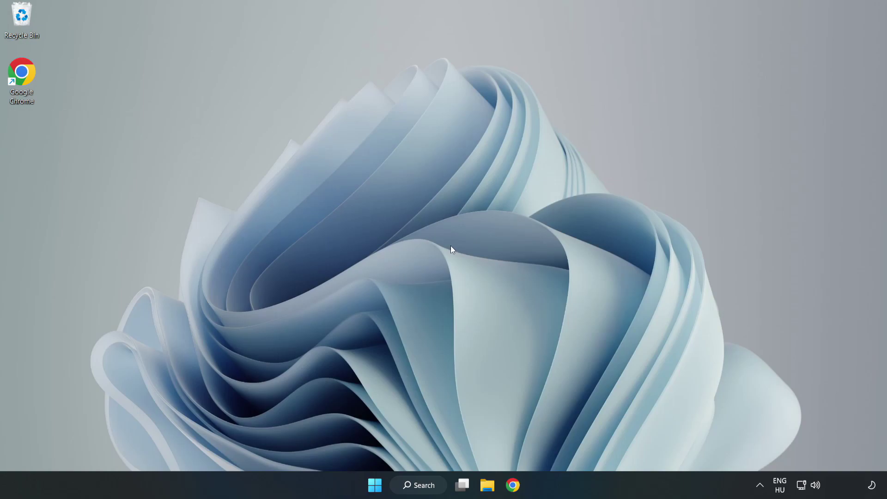
pyautogui.click(374, 484)
pyautogui.click(592, 445)
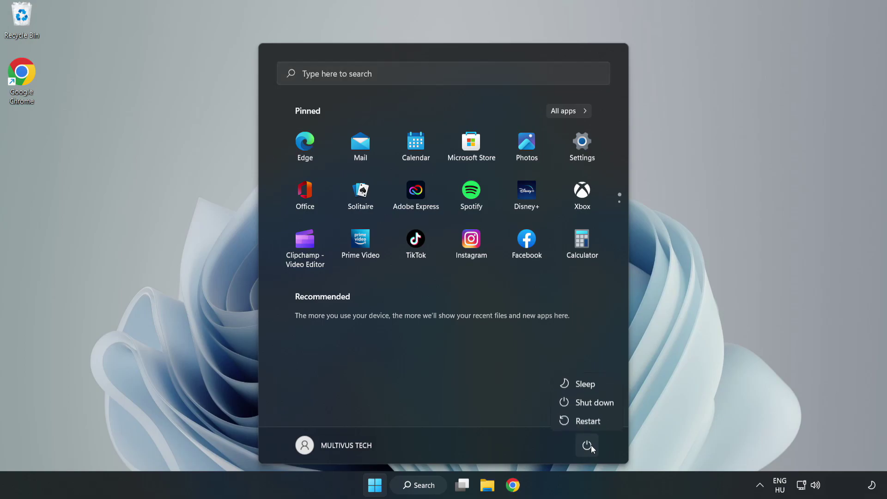